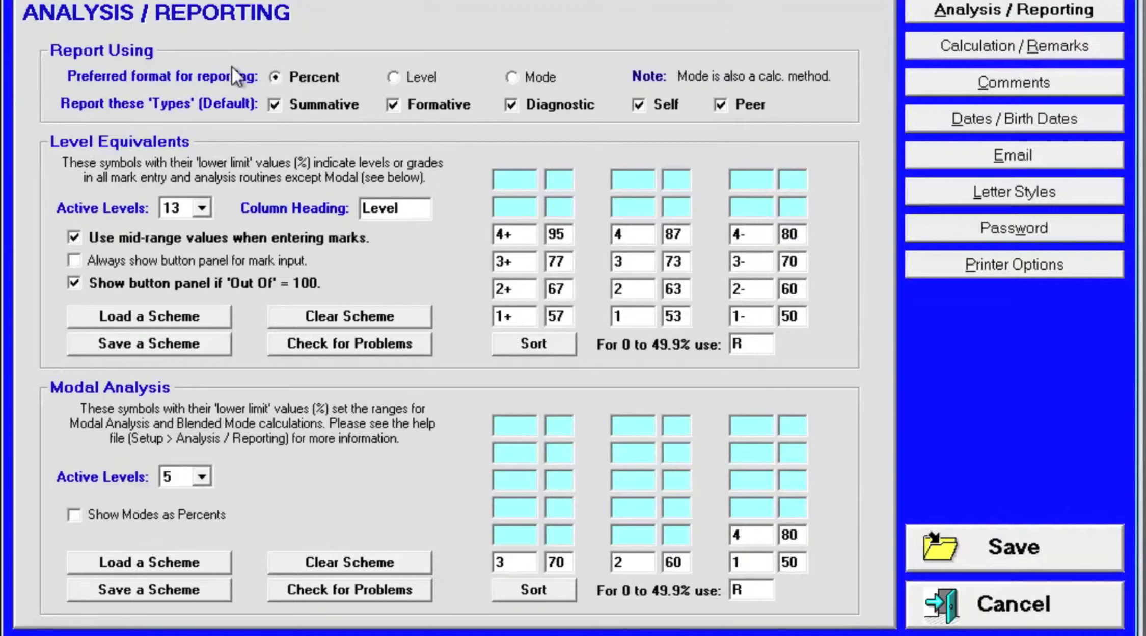
Step: Try Level and Mode as the preferred reporting format and return to Percent
click(405, 83)
click(512, 79)
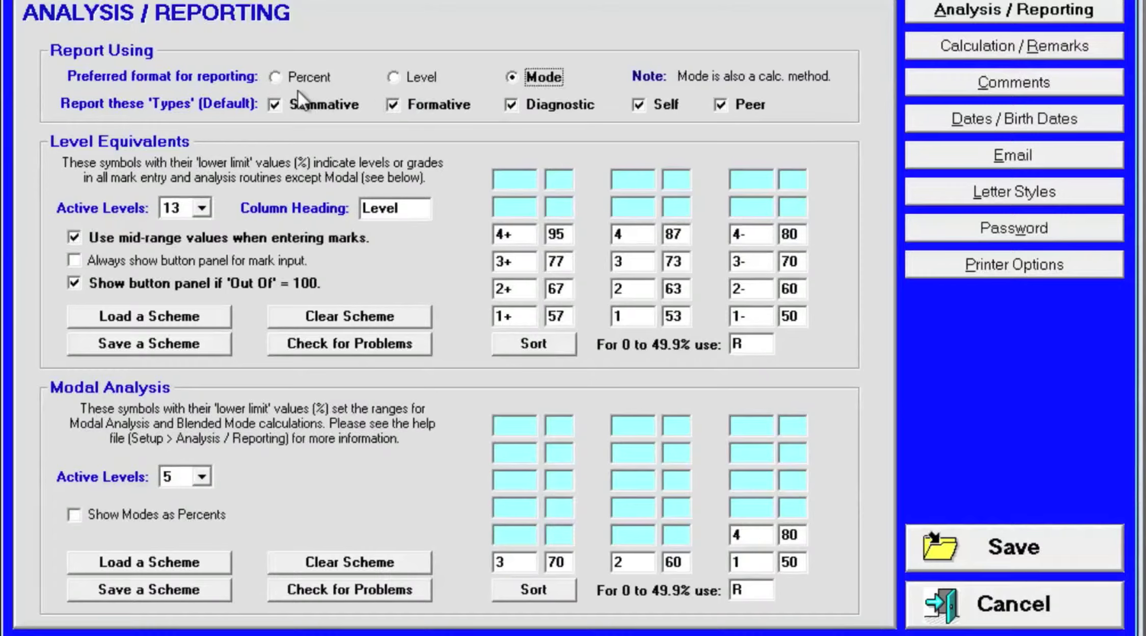
click(276, 79)
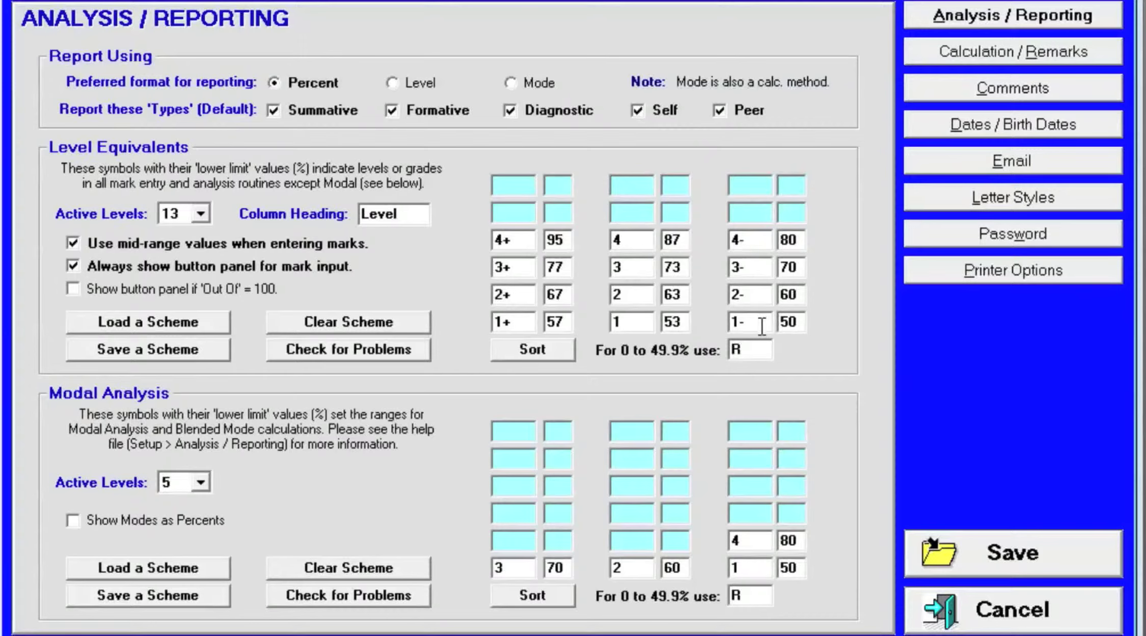
Step: Inspect the symbols and lower limits of levels 1- and 1, and the symbol used for 0 to 49.9%
click(794, 321)
click(763, 322)
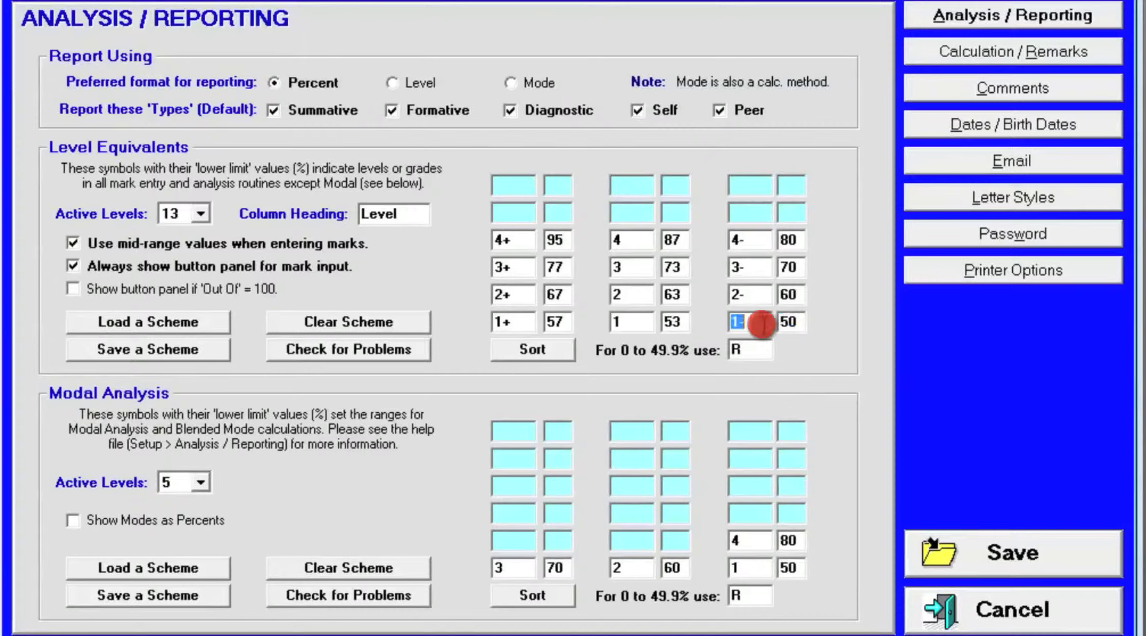
click(674, 324)
click(634, 322)
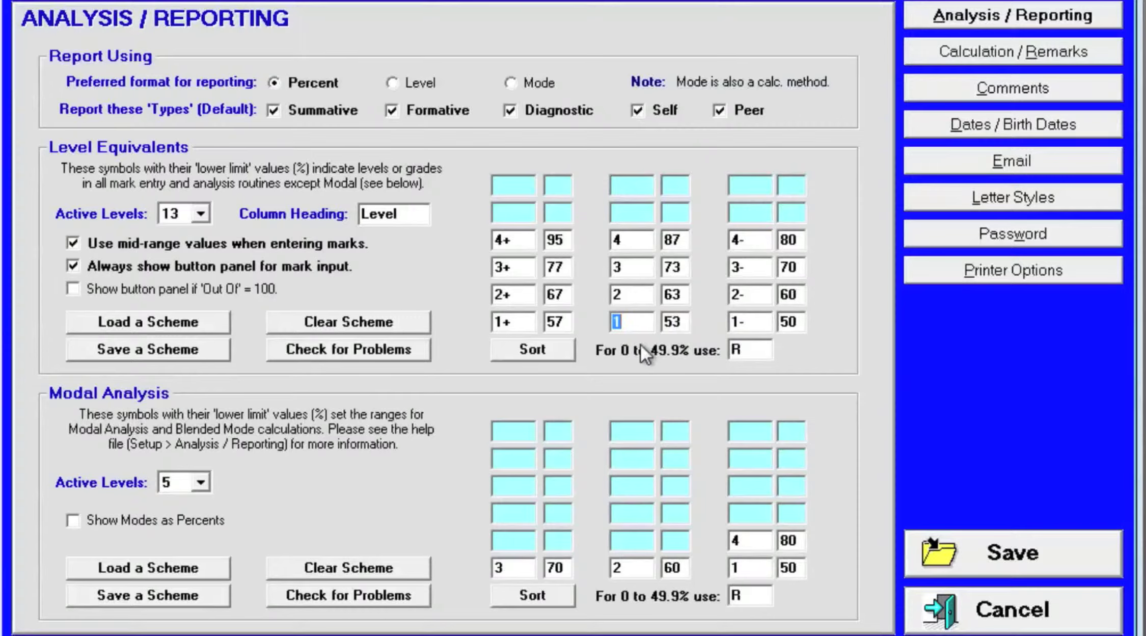
click(752, 355)
Step: Load the 13ABC.scm scheme as level equivalents and try ABC as the preferred reporting format before returning to Percent
click(157, 321)
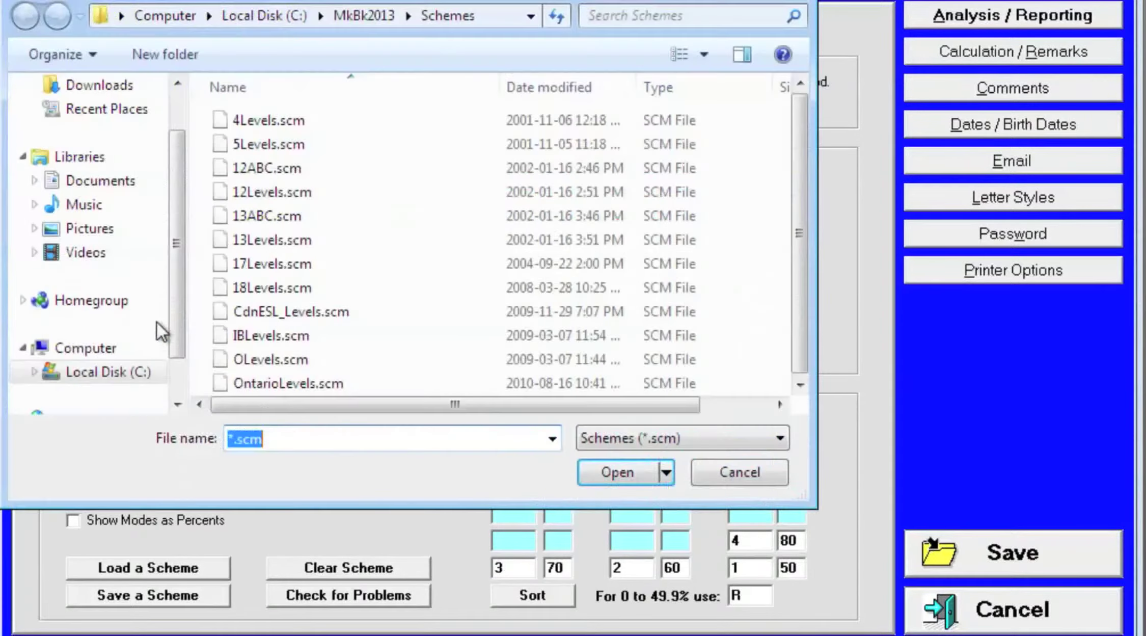
double_click(263, 214)
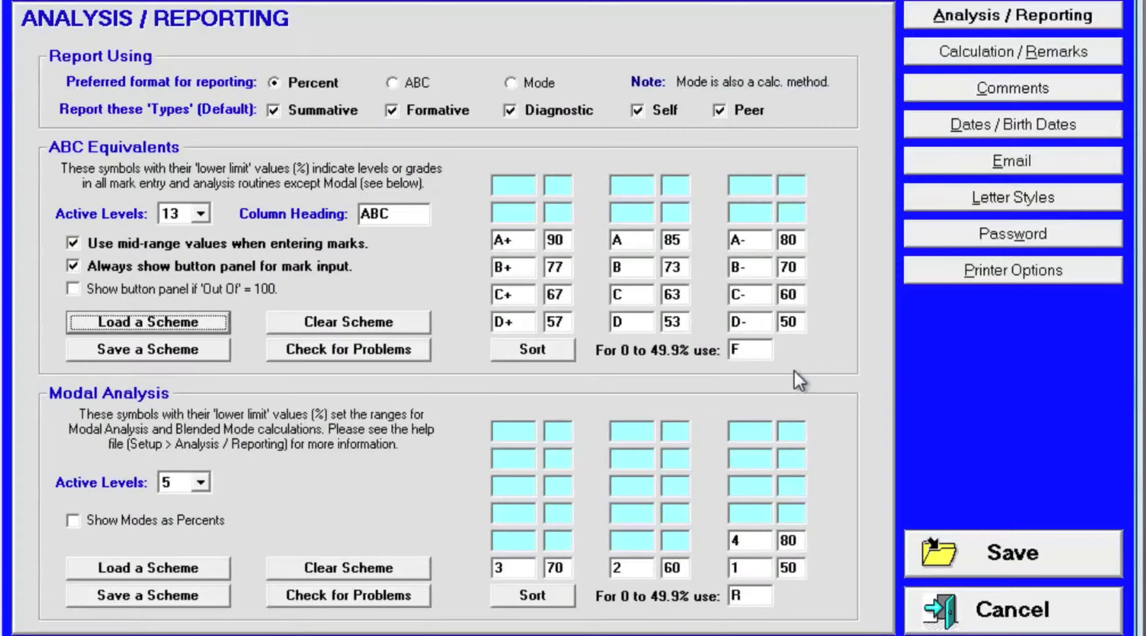
double_click(403, 219)
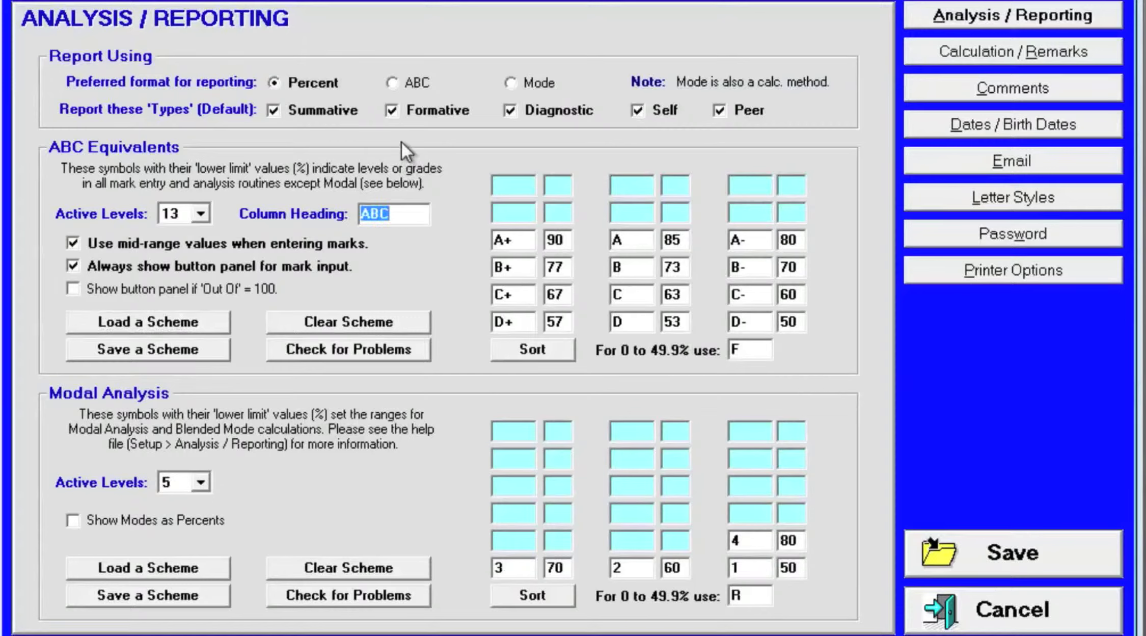
click(395, 88)
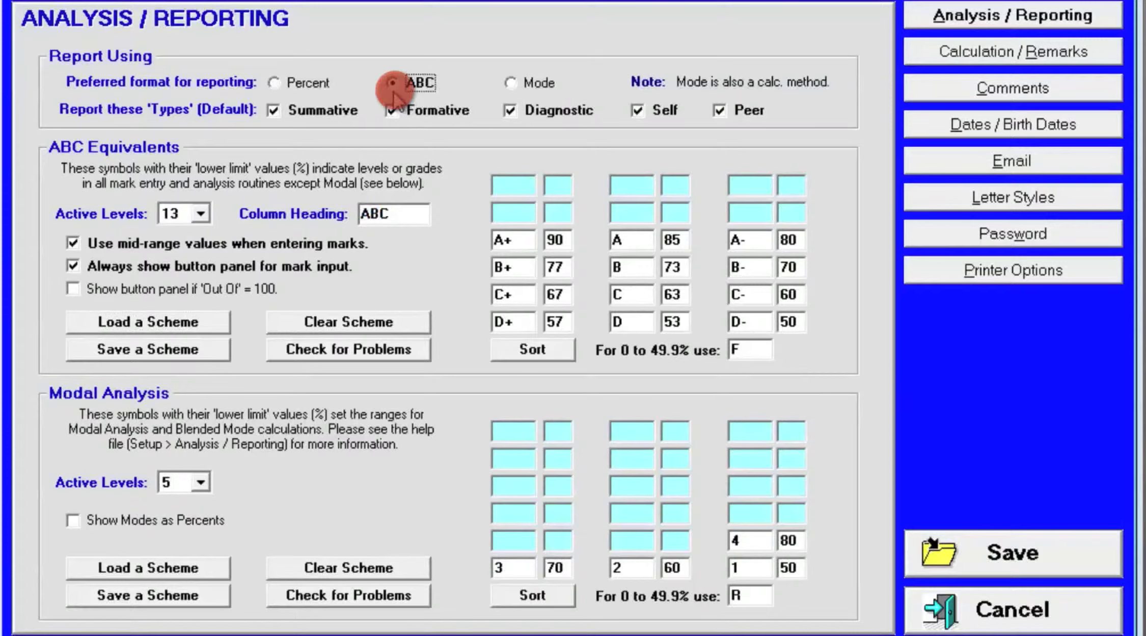
click(272, 86)
Step: Load the IBLevels.scm scheme as level equivalents and replace it with the OLevels.scm scheme
click(151, 316)
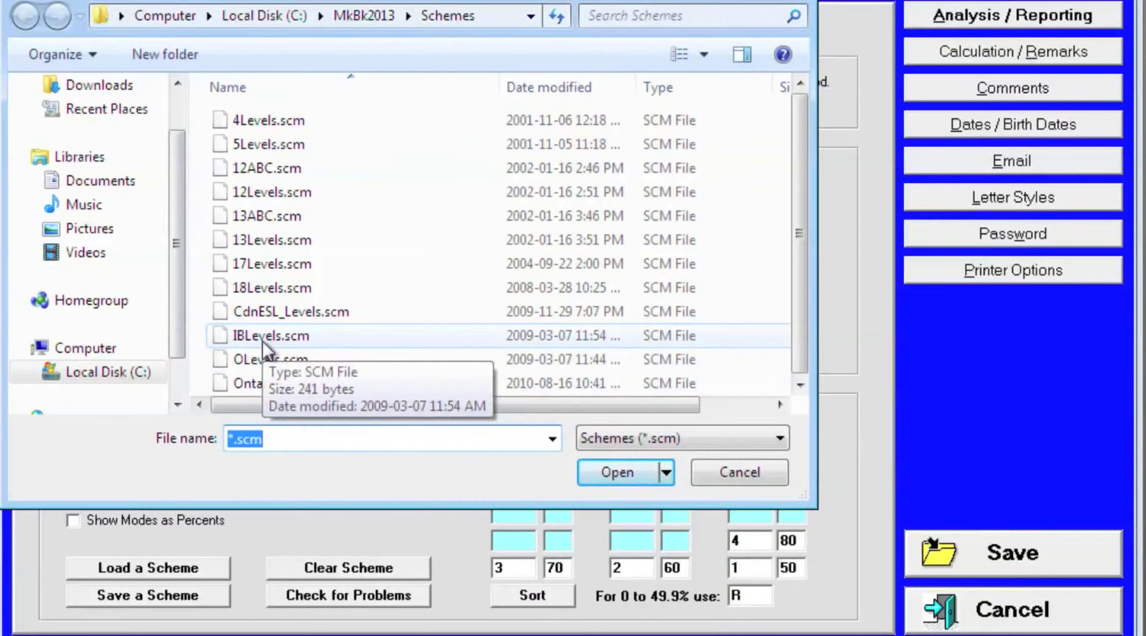
double_click(262, 340)
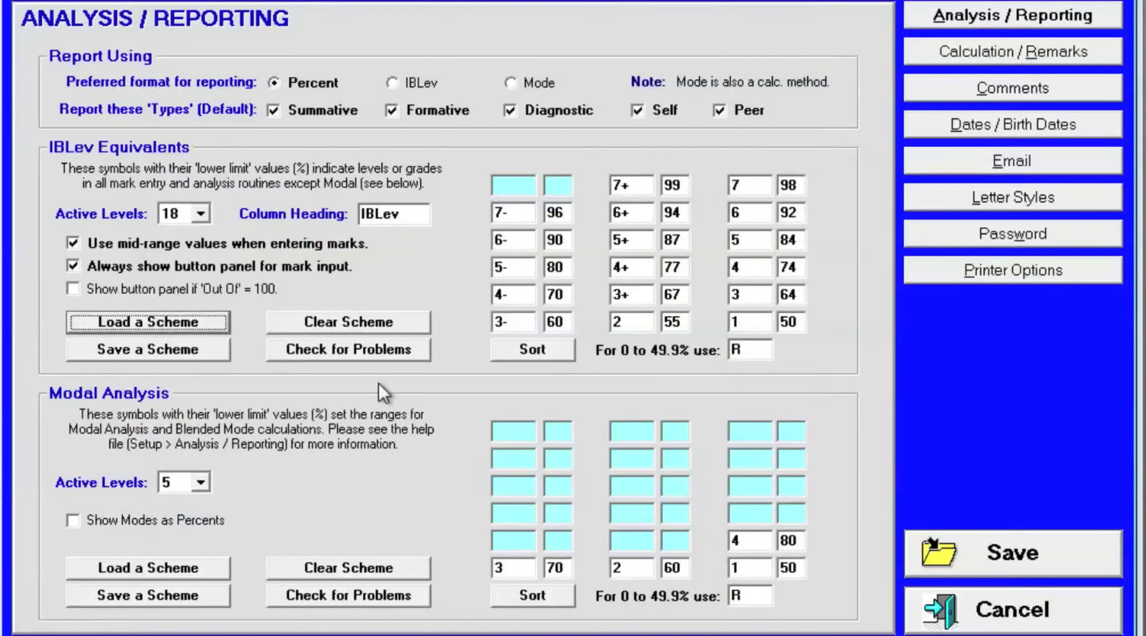
click(111, 323)
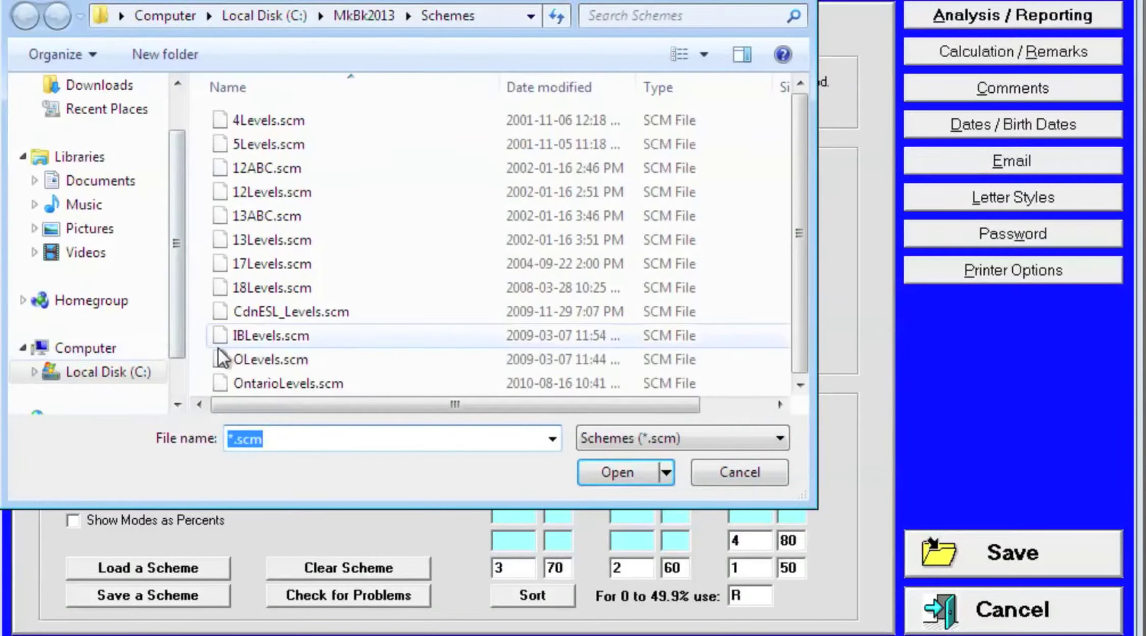
double_click(279, 360)
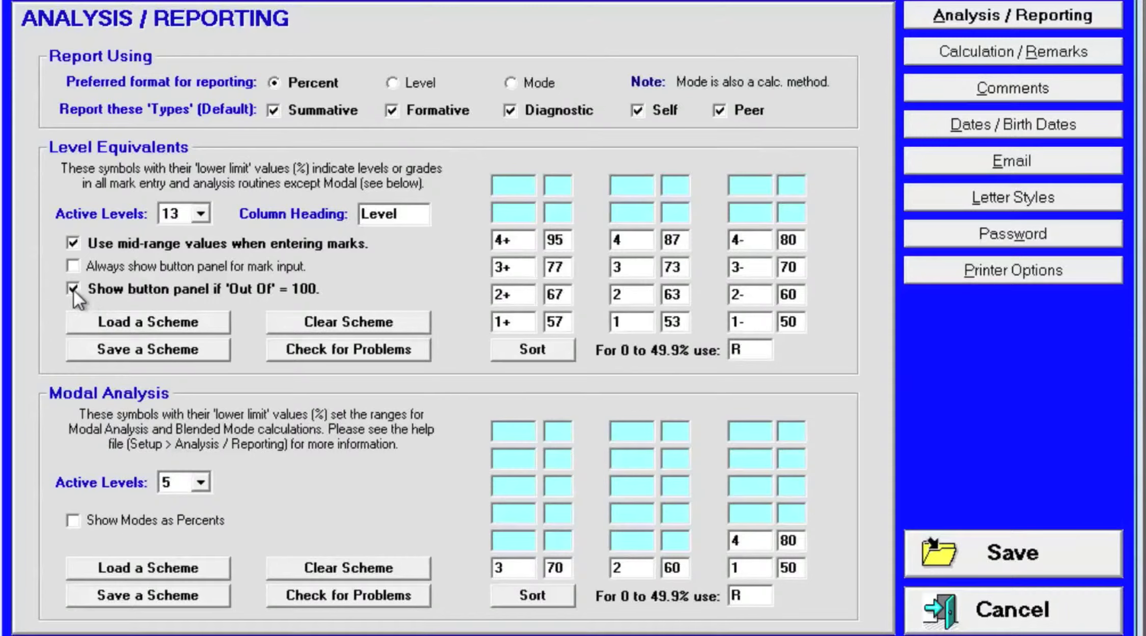
Step: Set the button panel to always show for mark input and turn off mid-range values when entering marks
click(73, 267)
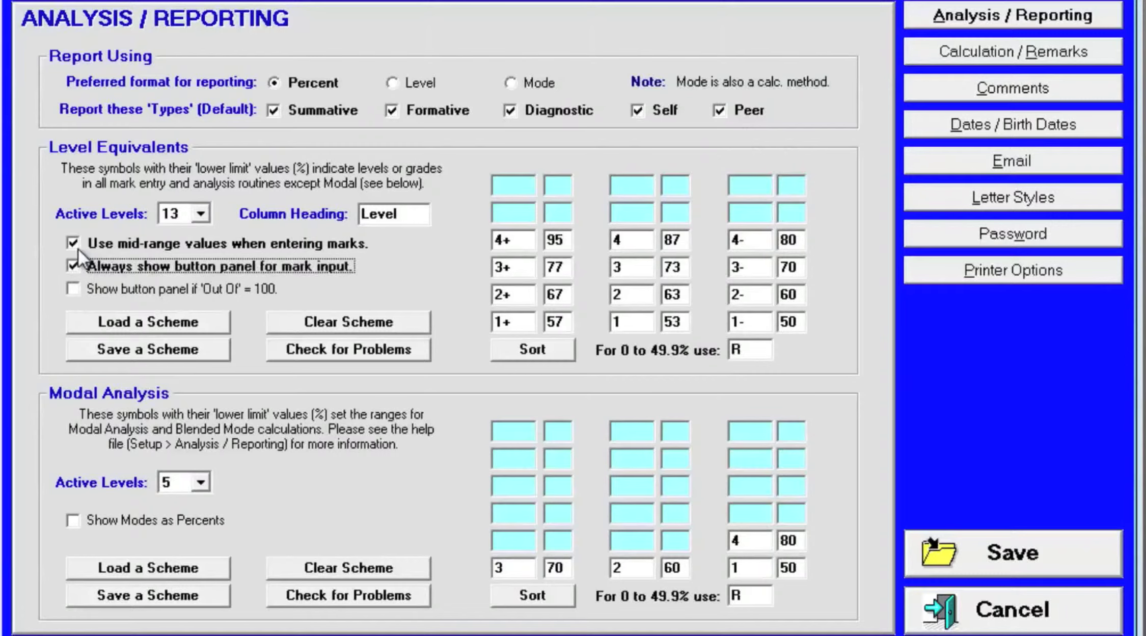
click(529, 242)
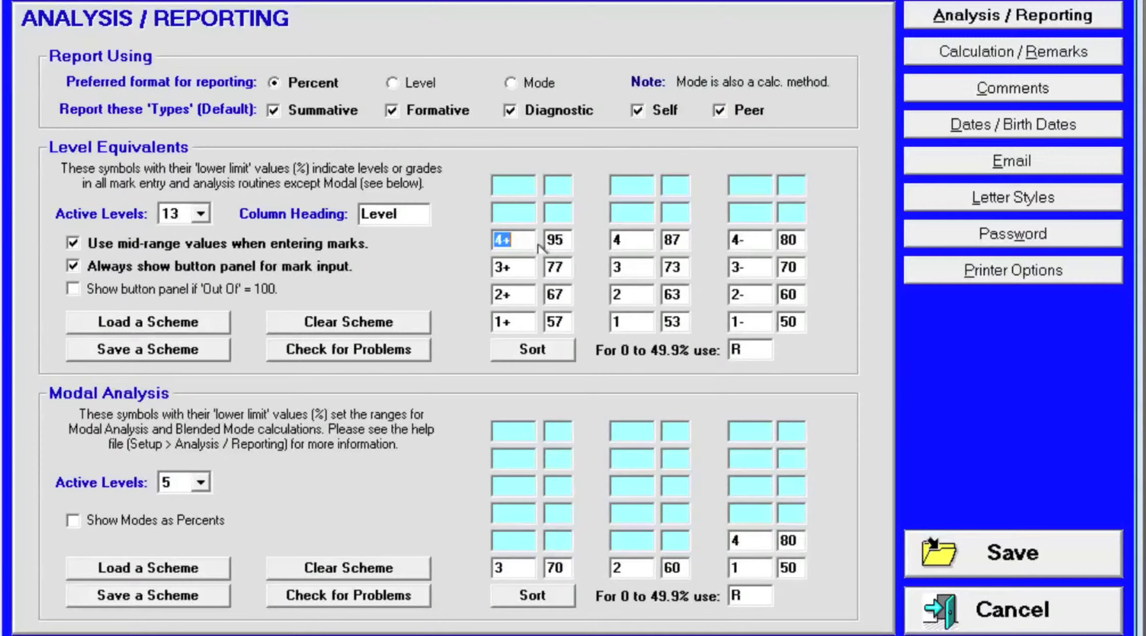
click(568, 242)
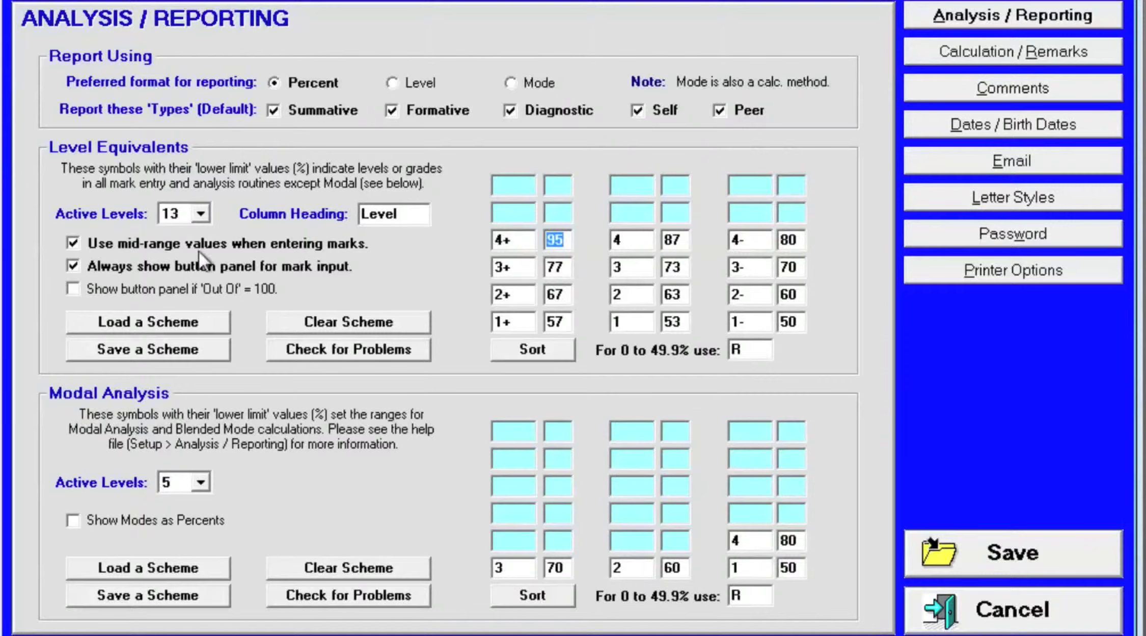
click(75, 243)
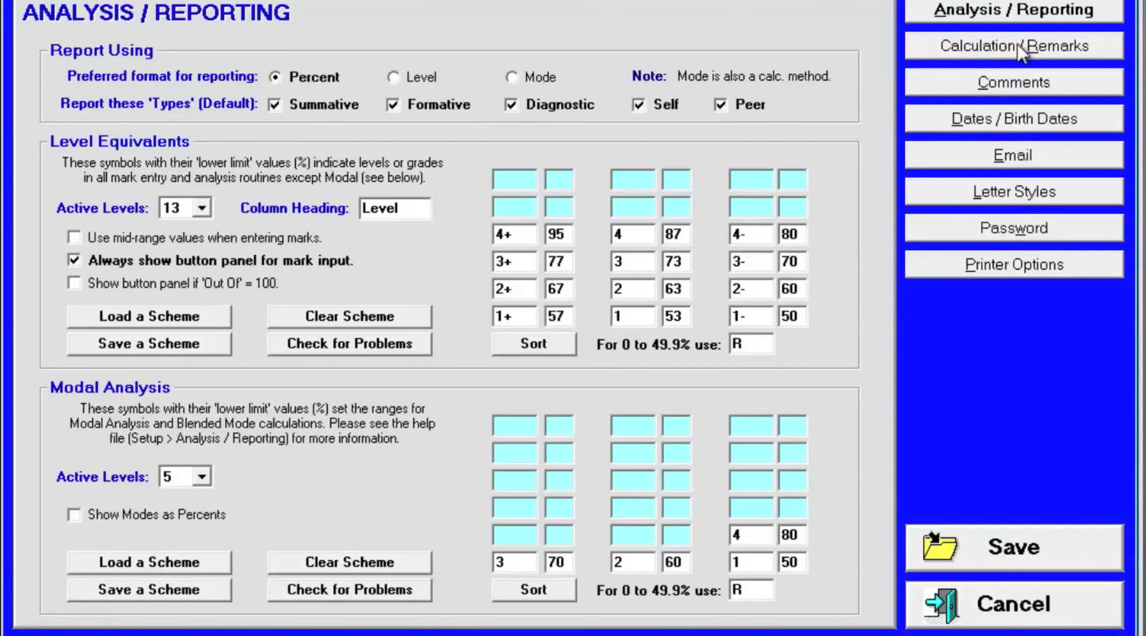
Step: In the calculation and remarks settings, enable bumping marks up to 50% and set the lower limit to 48
click(989, 43)
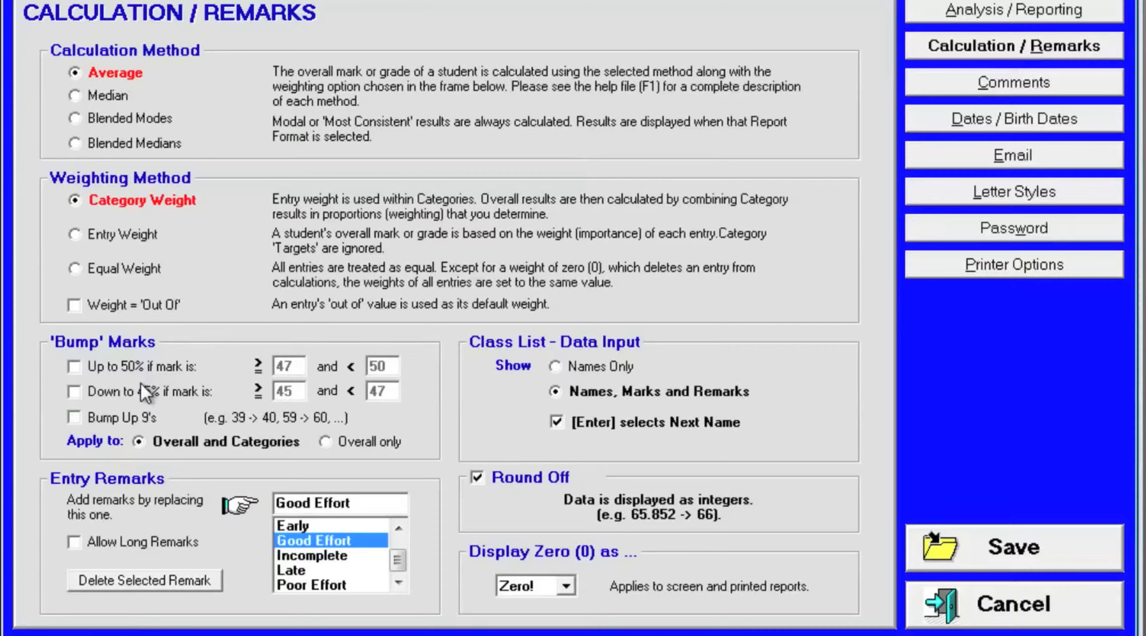
click(75, 368)
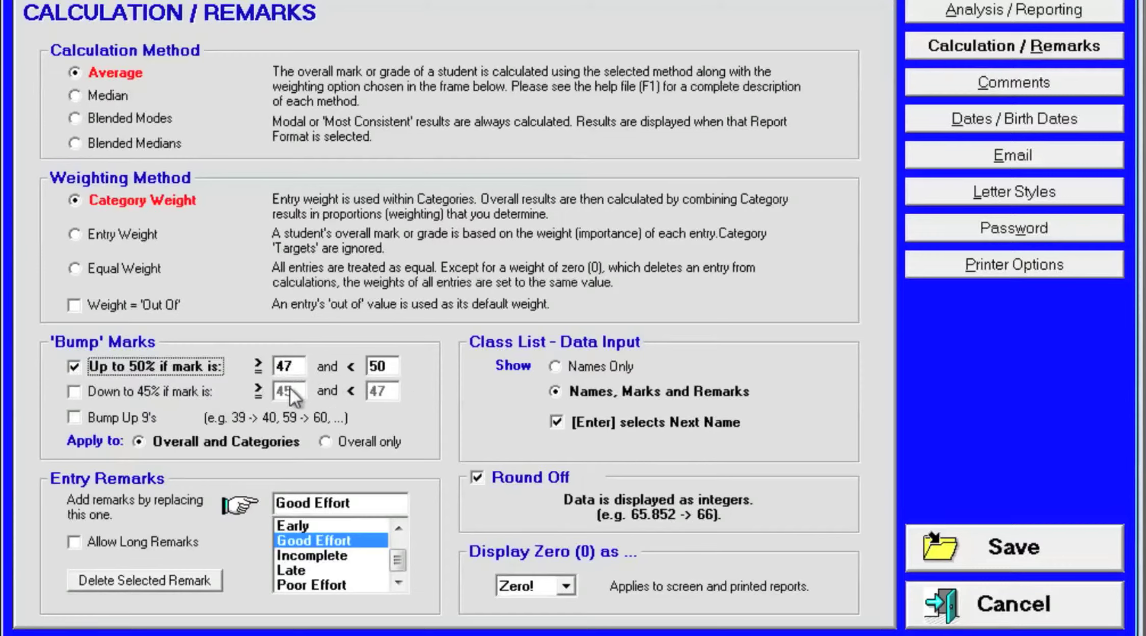
click(301, 366)
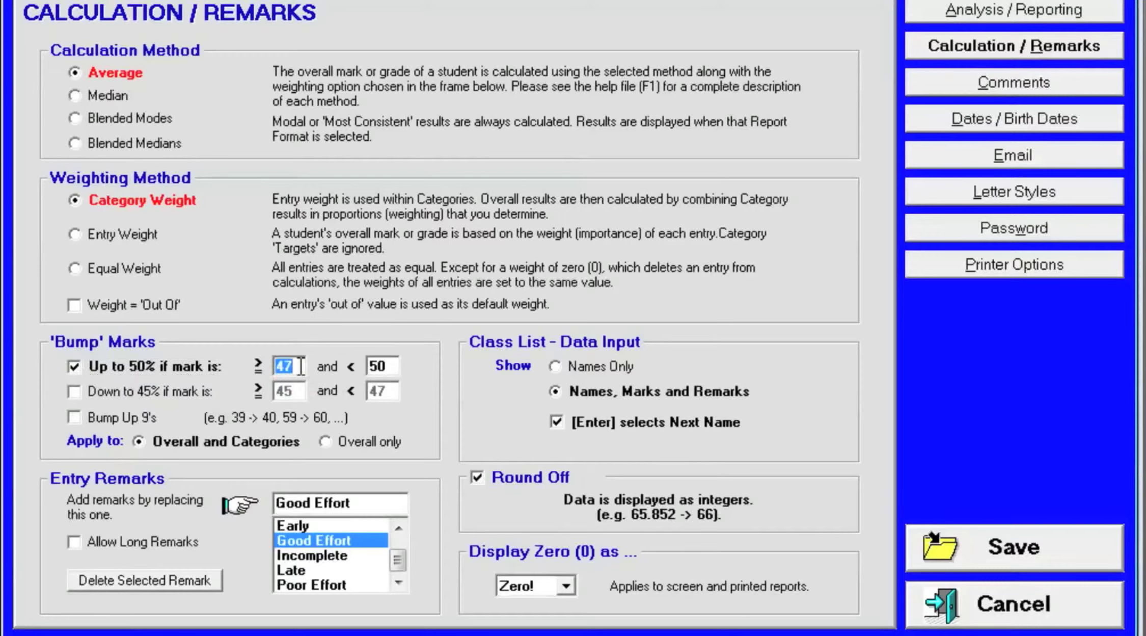
text(48)
key(Tab)
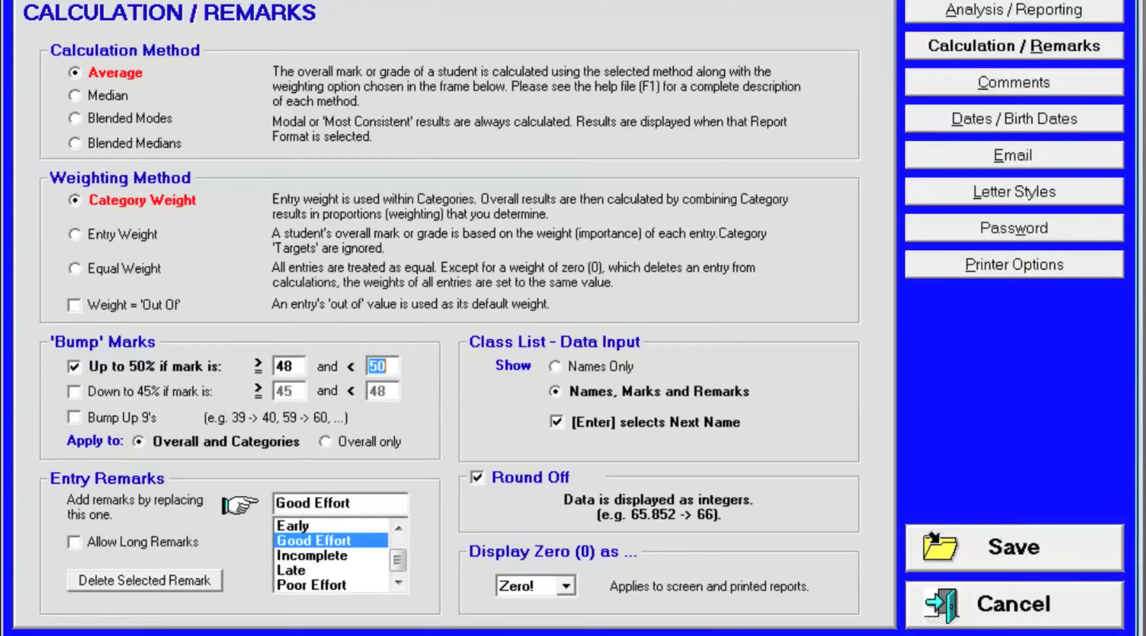
Step: Enable bumping marks down to 45% and bumping up 9's, keeping them applied to Overall and Categories
click(77, 395)
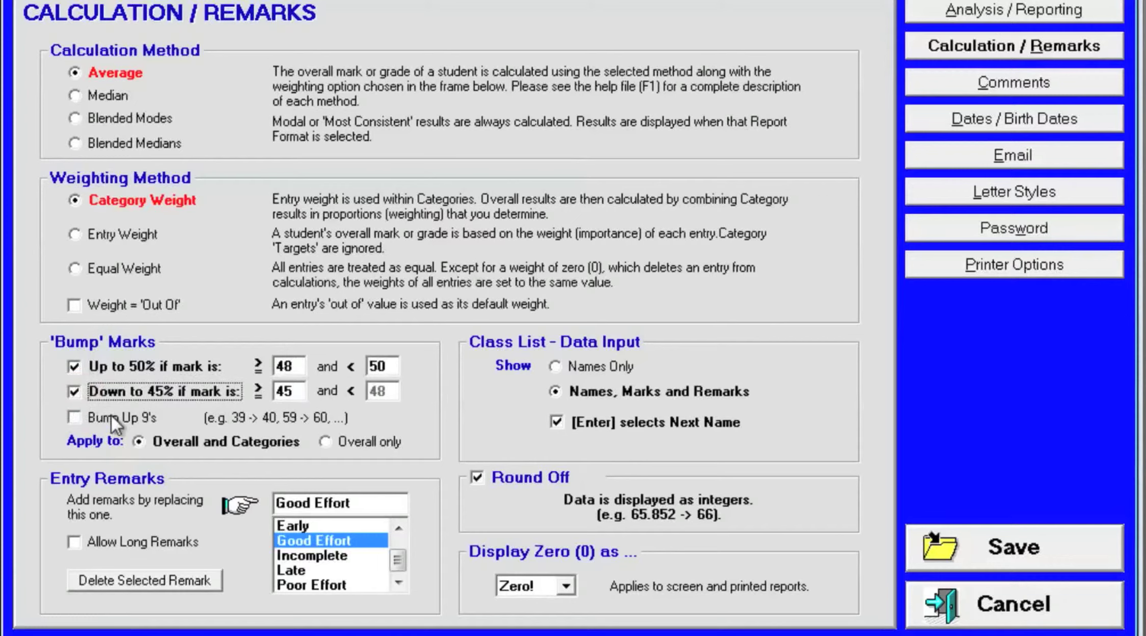
click(77, 421)
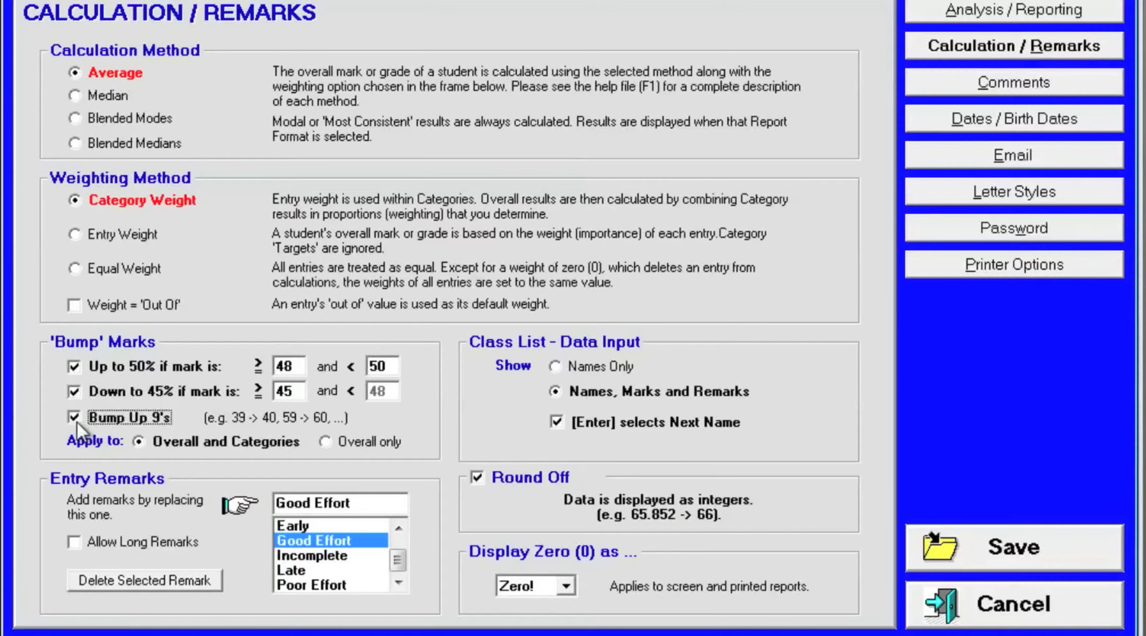
click(346, 439)
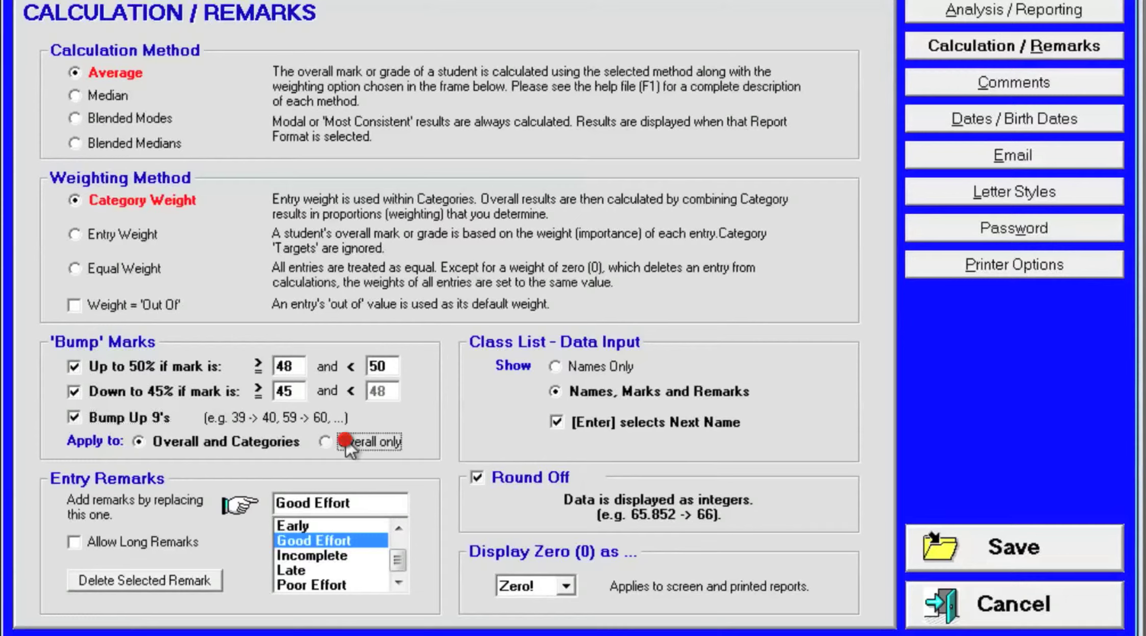
click(148, 443)
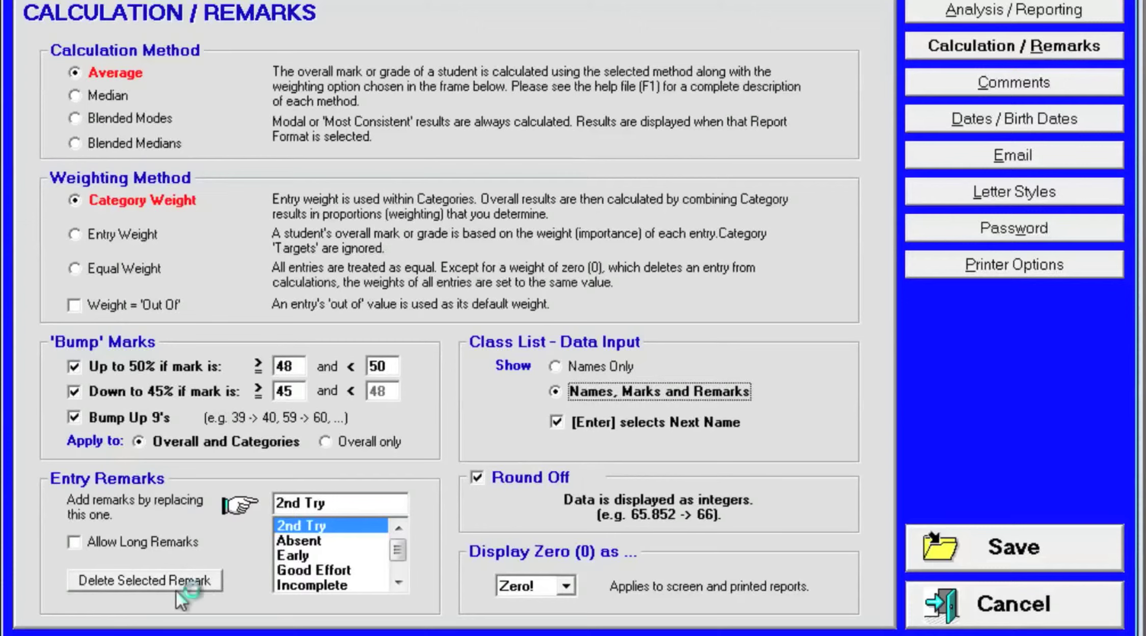
Step: Add the entry remark "Excellent!" by replacing the text of the selected Good Effort remark
click(278, 571)
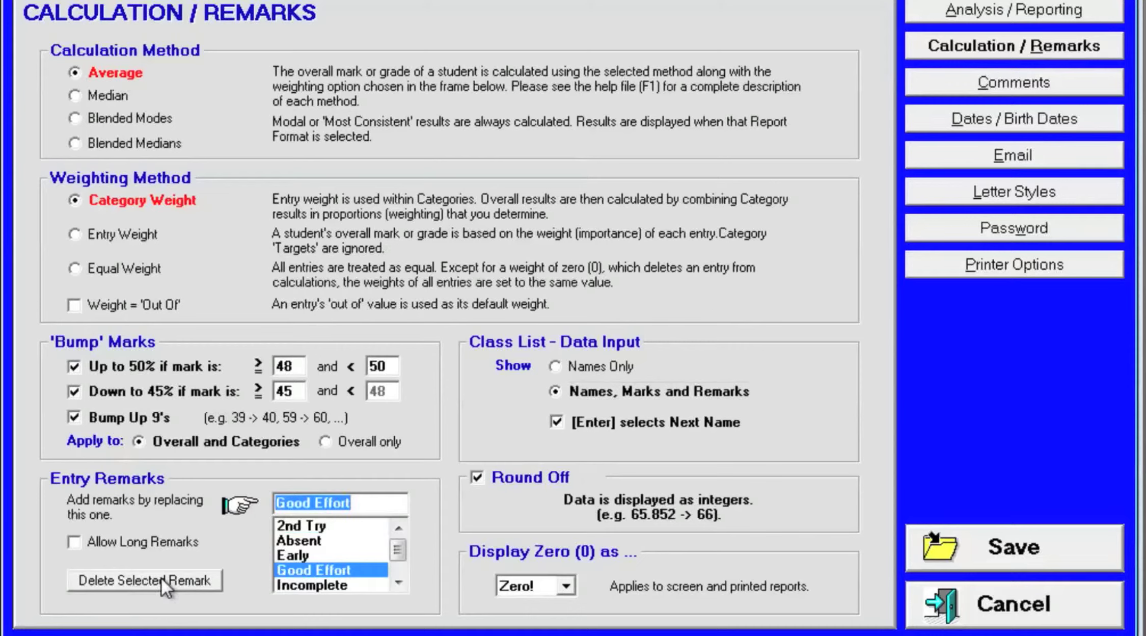
text(Excellent!)
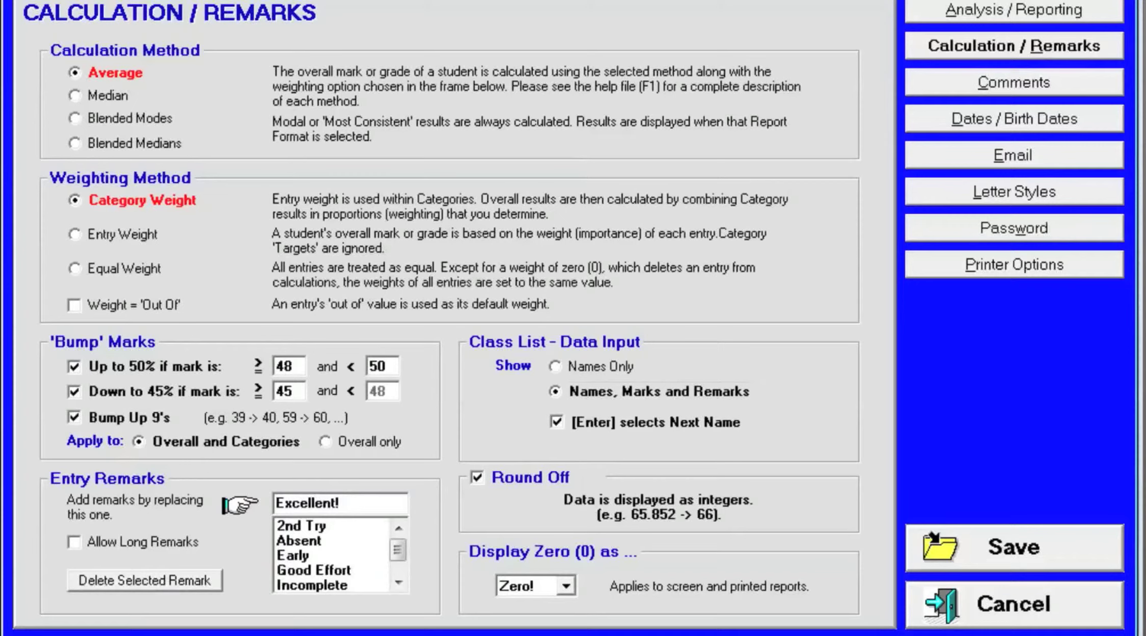
key(Tab)
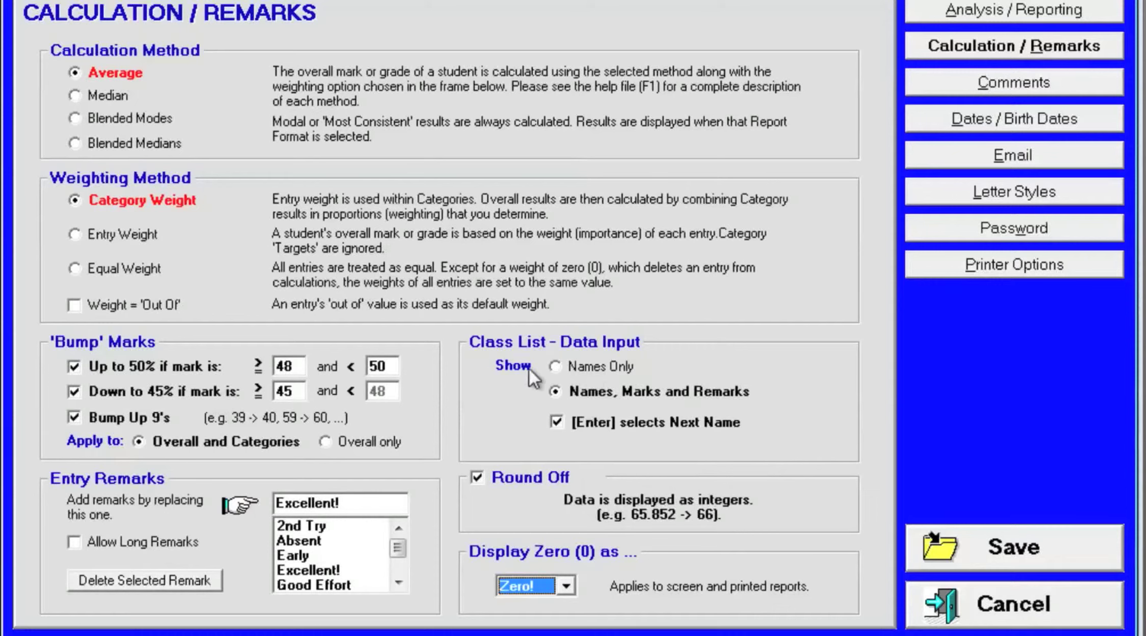
Step: Try Names Only for the class list, return to Names, Marks and Remarks, and turn off Round Off
click(553, 366)
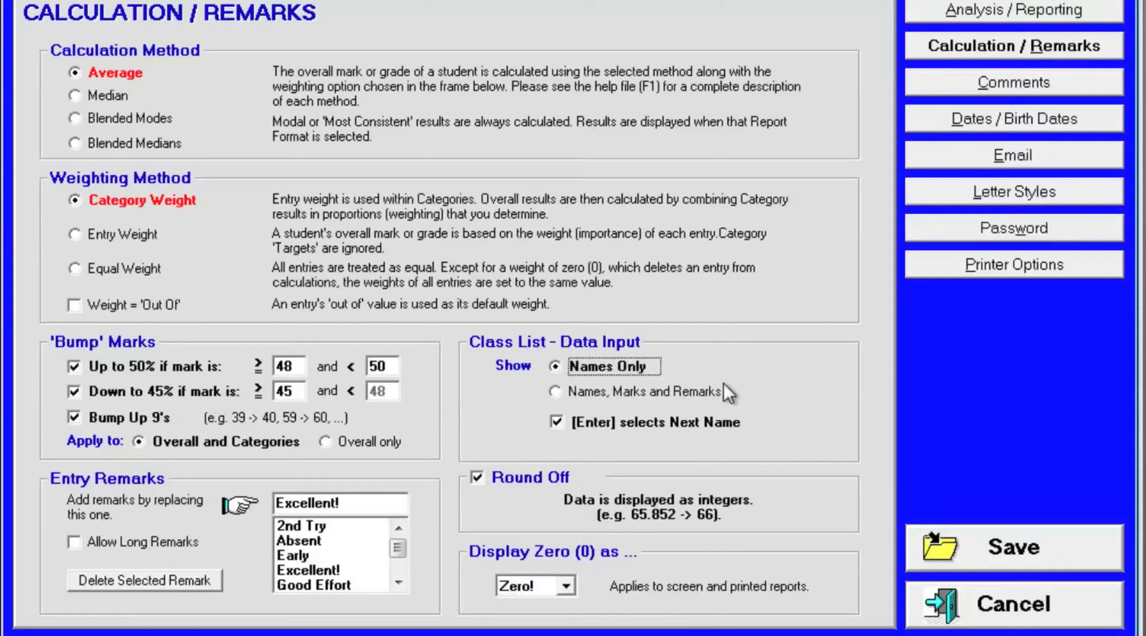
click(555, 392)
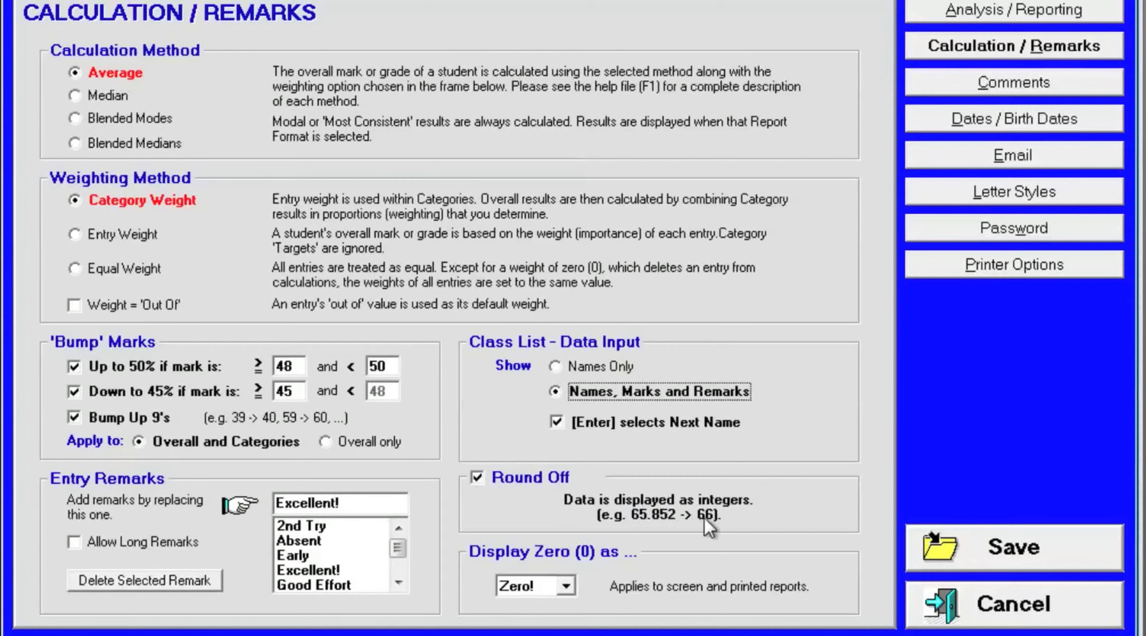
click(476, 476)
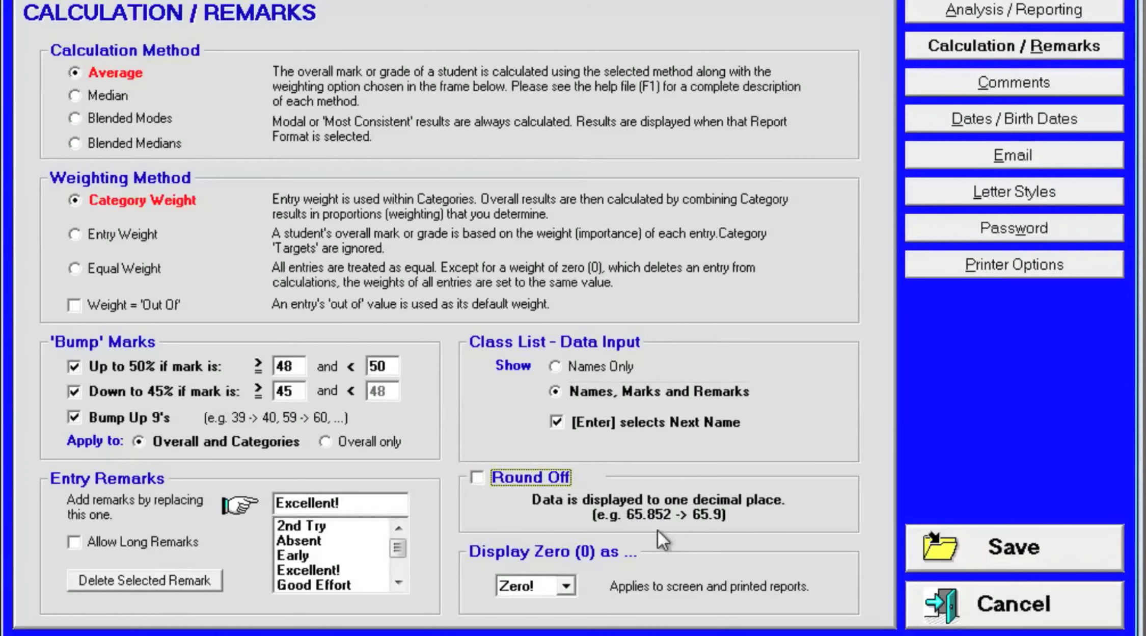
Step: Set zero marks to display as "0!" after trying "Zero", and save the setup
click(565, 585)
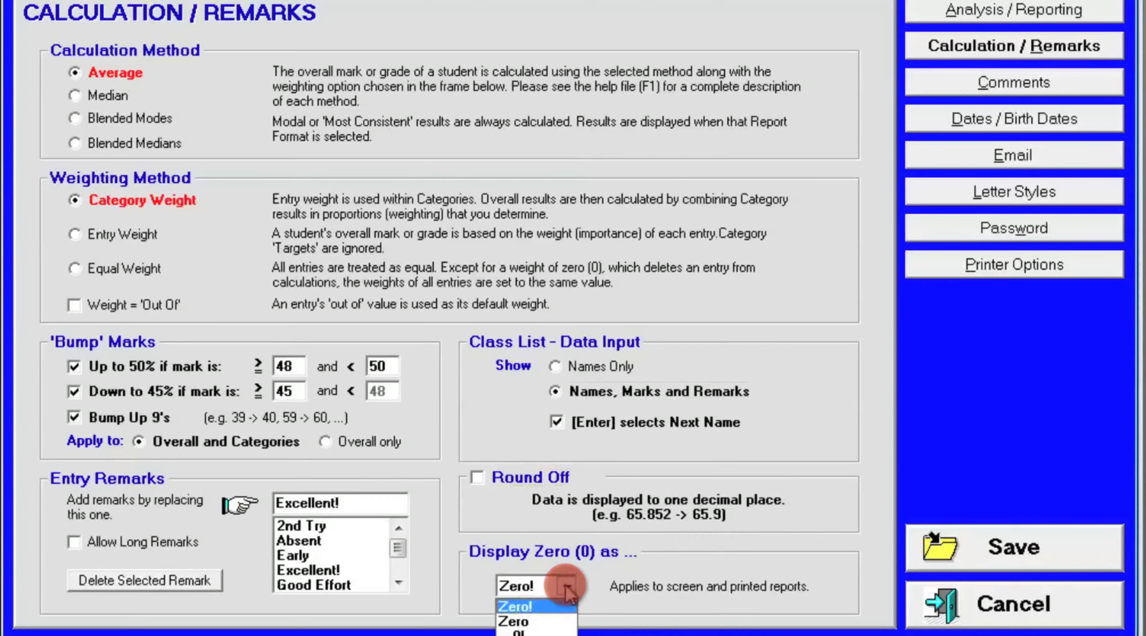
click(535, 621)
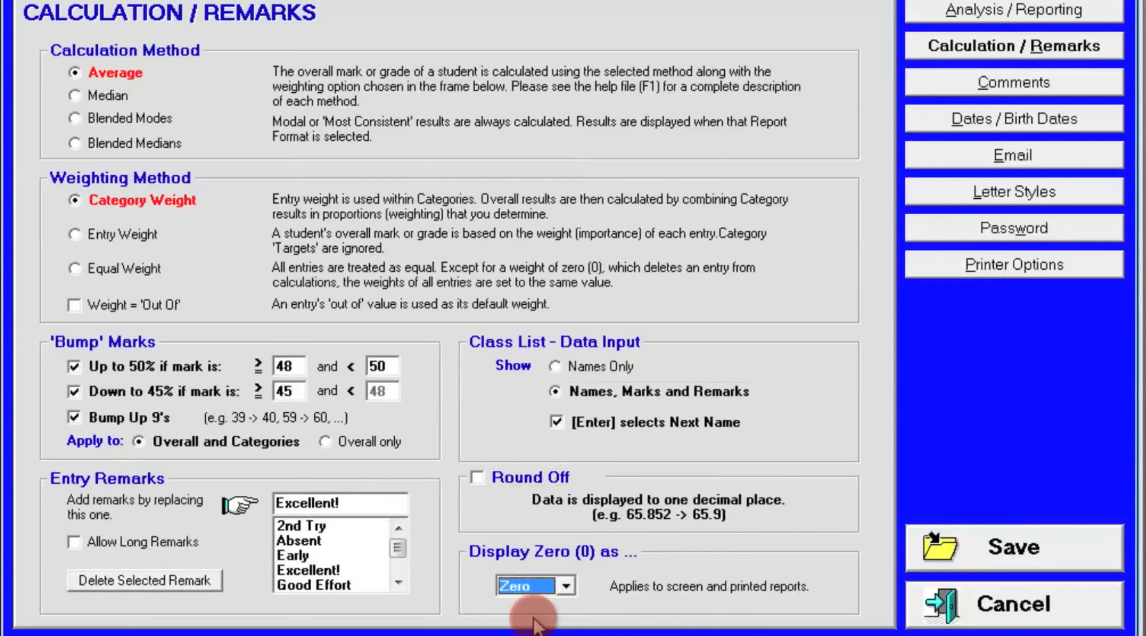
click(565, 586)
click(546, 632)
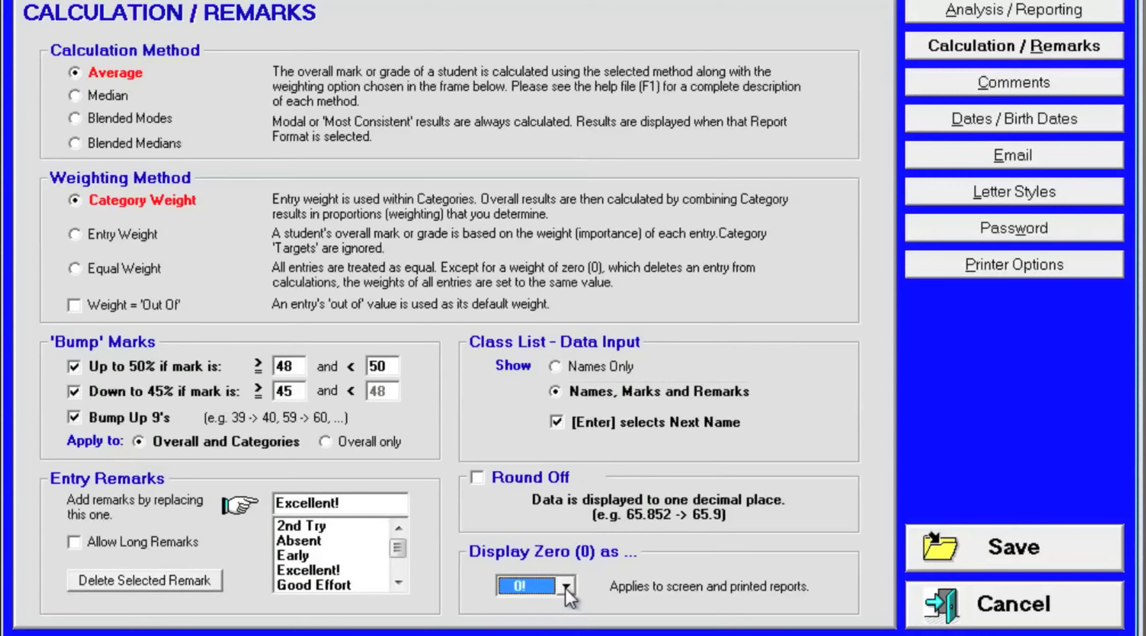
click(1034, 550)
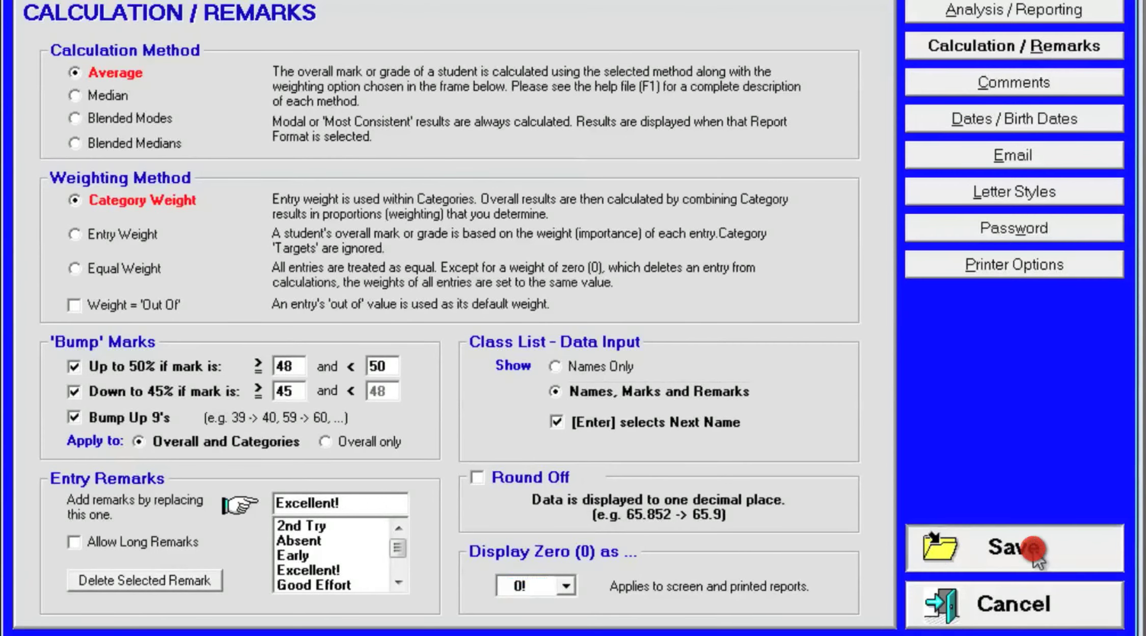